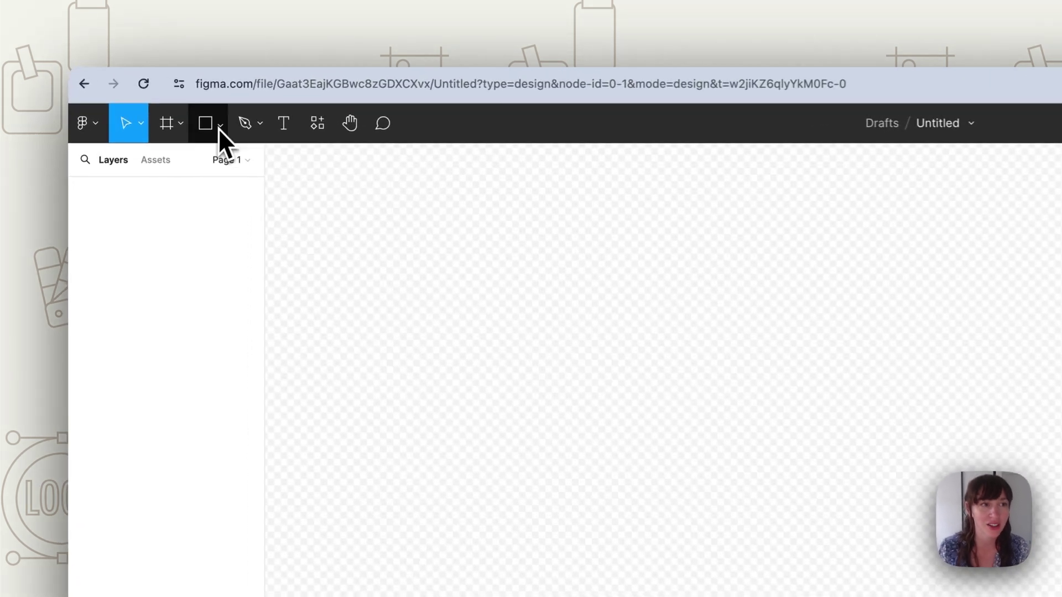
Step: Try out the Pen and Text tools, then bring up the shape tool list beside Rectangle
{"action": "left_click", "coordinate": [171, 96]}
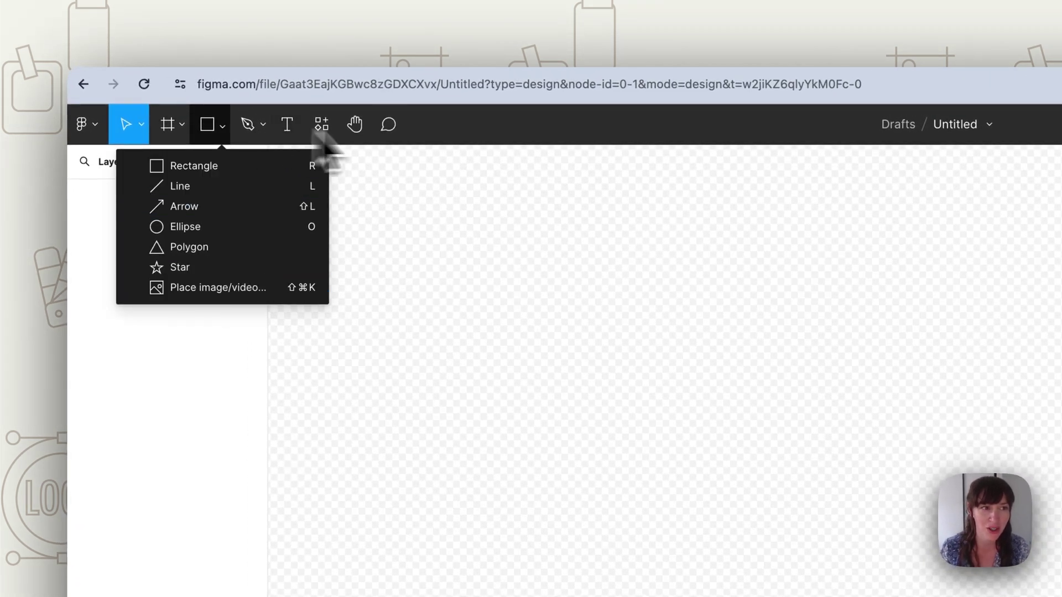
{"action": "left_click", "coordinate": [457, 129]}
{"action": "left_click", "coordinate": [251, 132]}
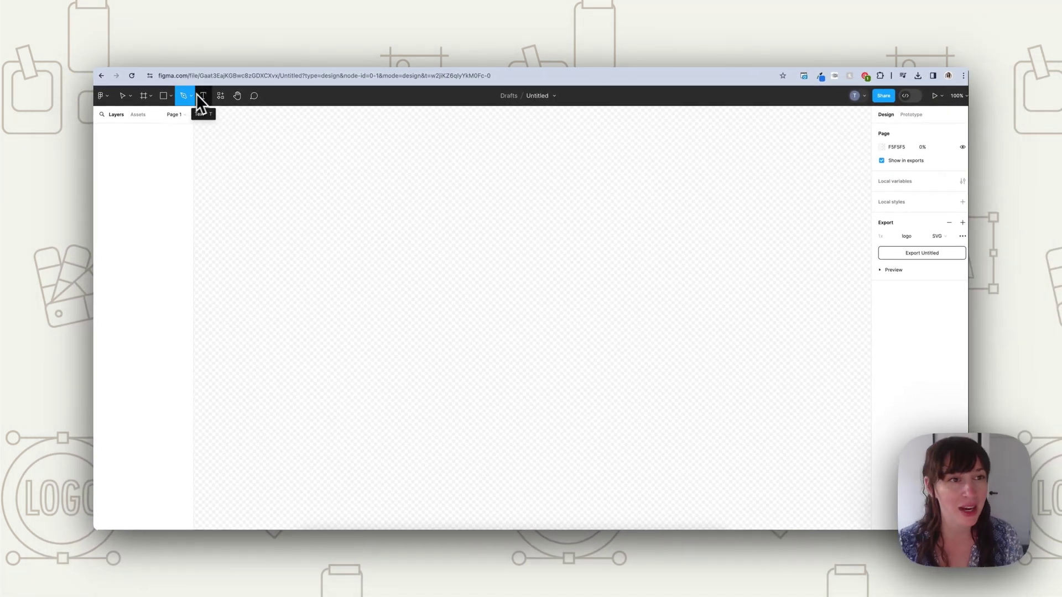
{"action": "left_click", "coordinate": [203, 95]}
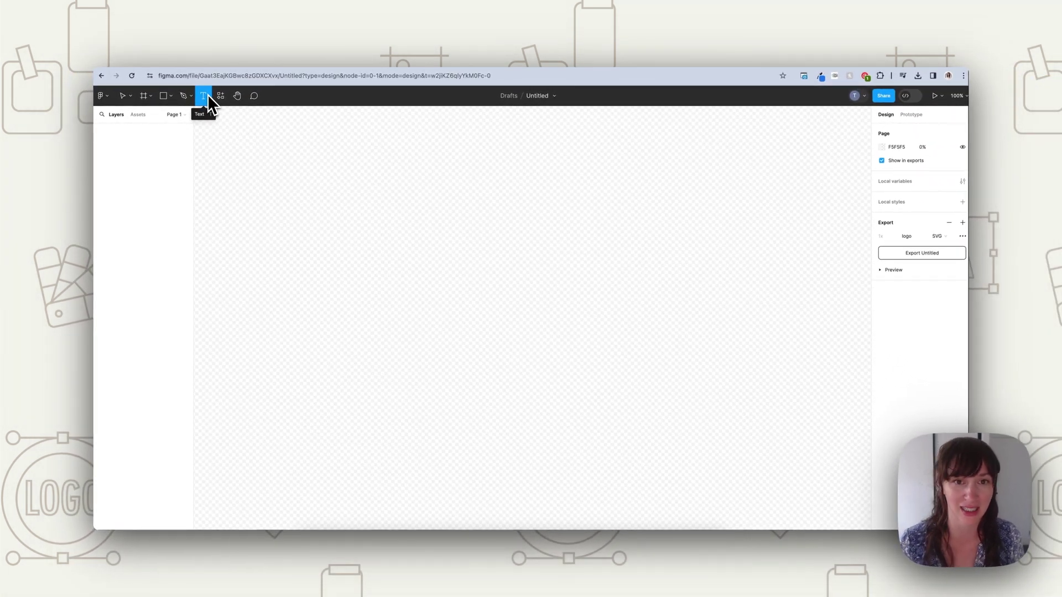
{"action": "left_click", "coordinate": [182, 95]}
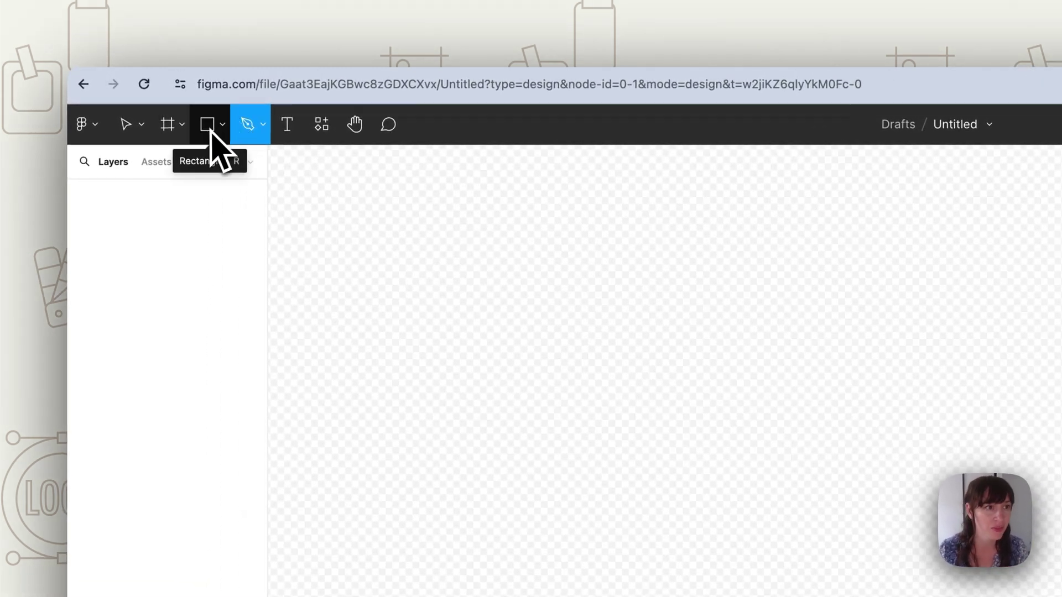
{"action": "left_click", "coordinate": [222, 128]}
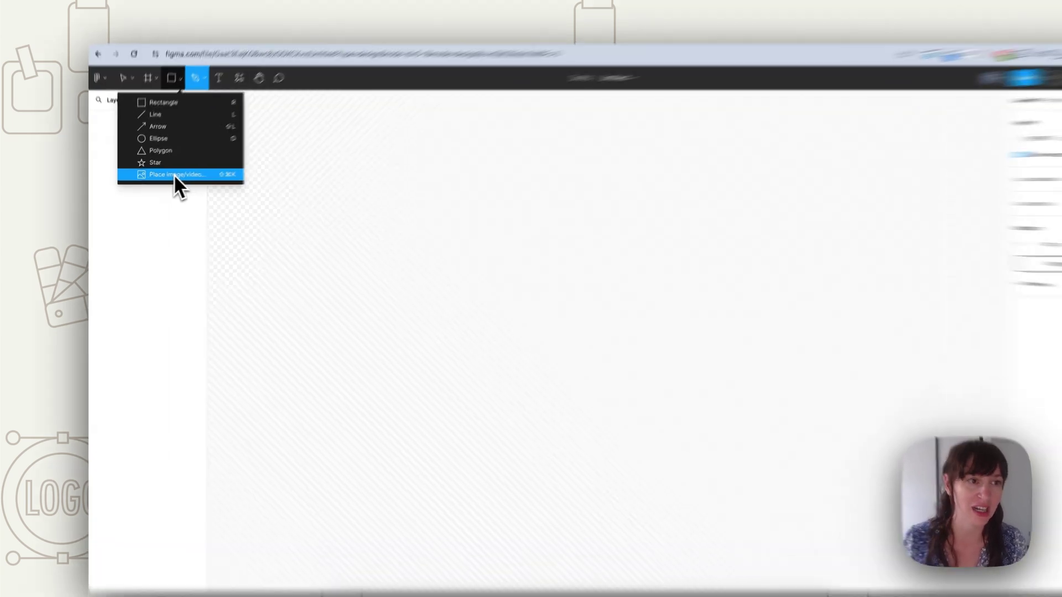
Step: Place the tote-bag photo on the canvas at a larger size and lower its fill opacity to 40%
{"action": "left_click", "coordinate": [165, 177]}
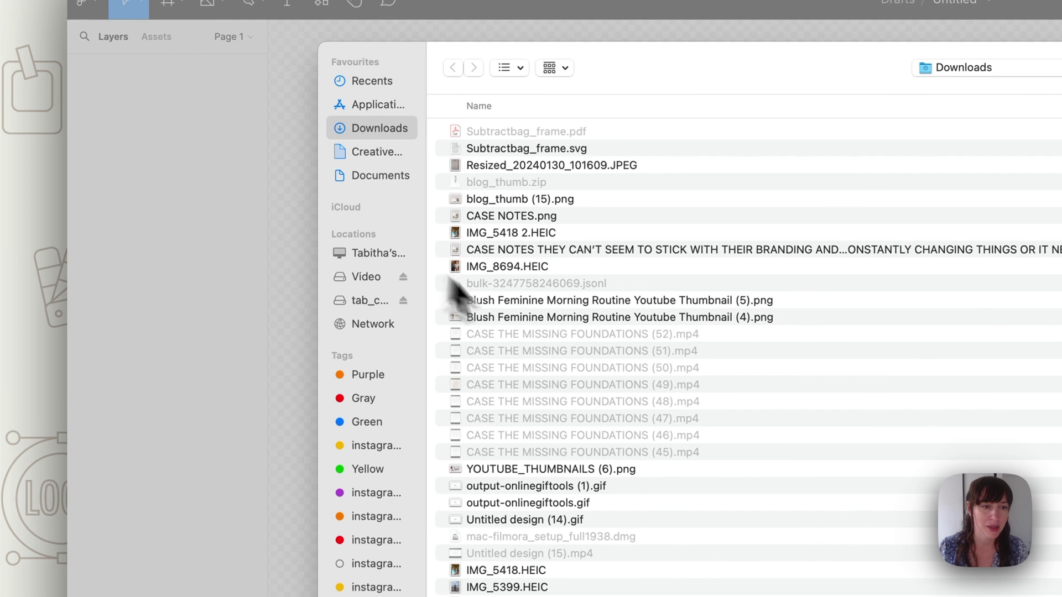
{"action": "scroll", "coordinate": [545, 331], "scroll_direction": "down", "scroll_amount": 5}
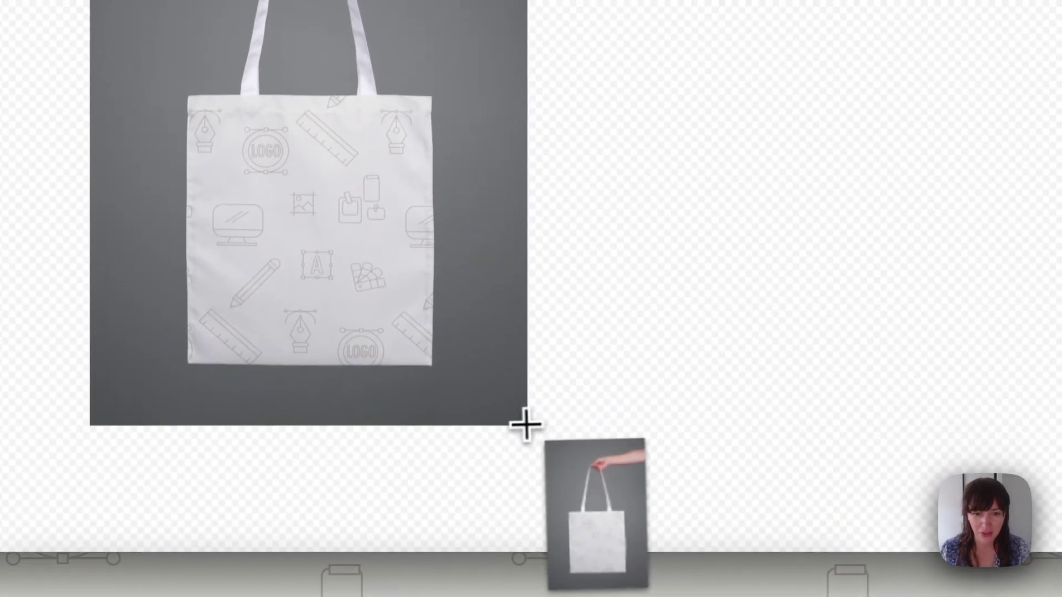
{"action": "left_click_drag", "start_coordinate": [504, 412], "coordinate": [533, 426]}
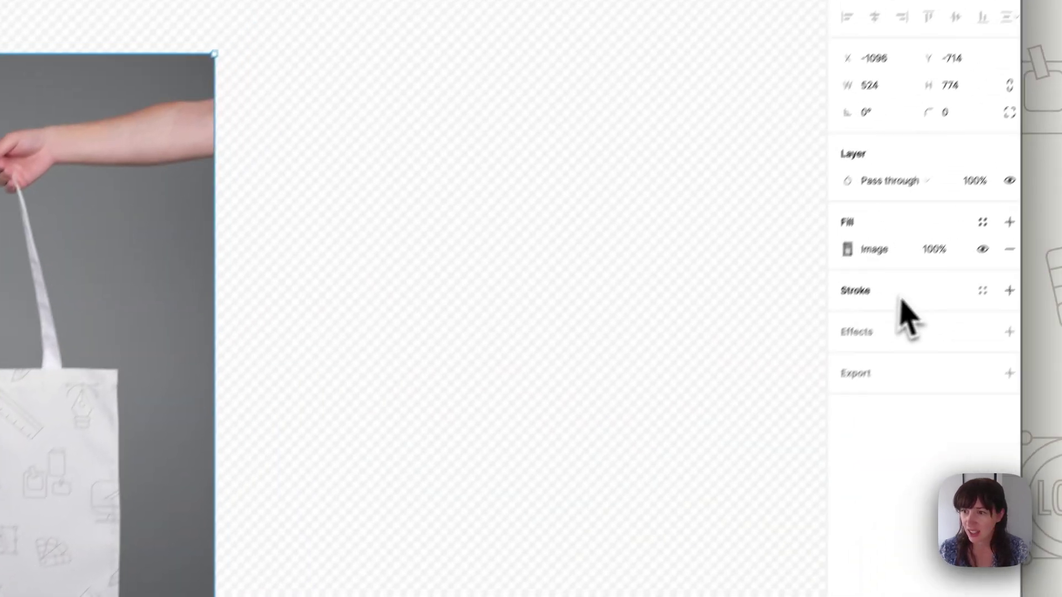
{"action": "left_click", "coordinate": [910, 282]}
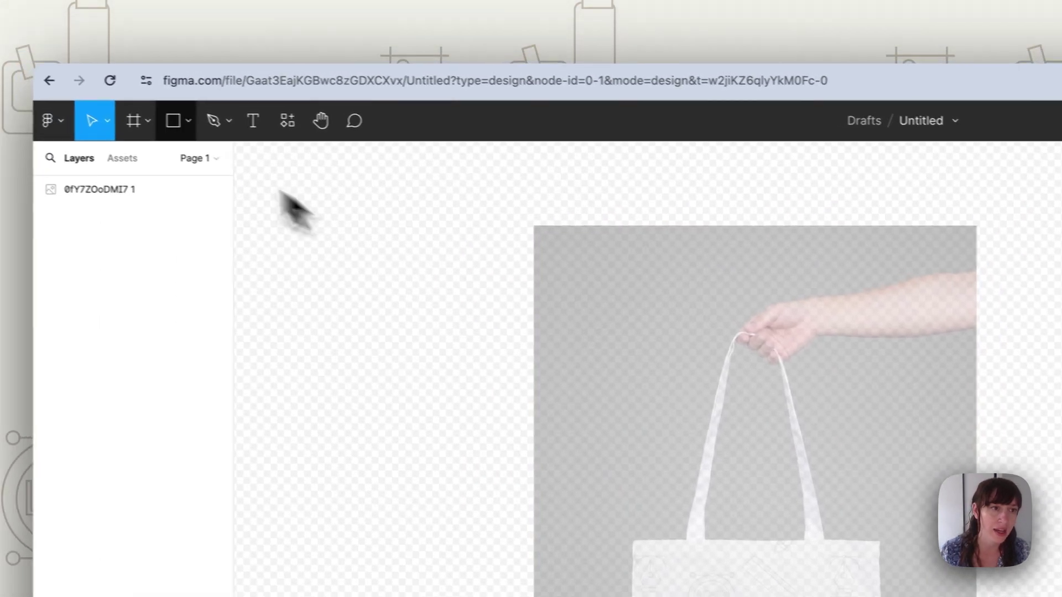
Step: Trace the tote bag's body and arched handle as pen path Vector 1, stroked C06B6B
{"action": "left_click", "coordinate": [200, 119]}
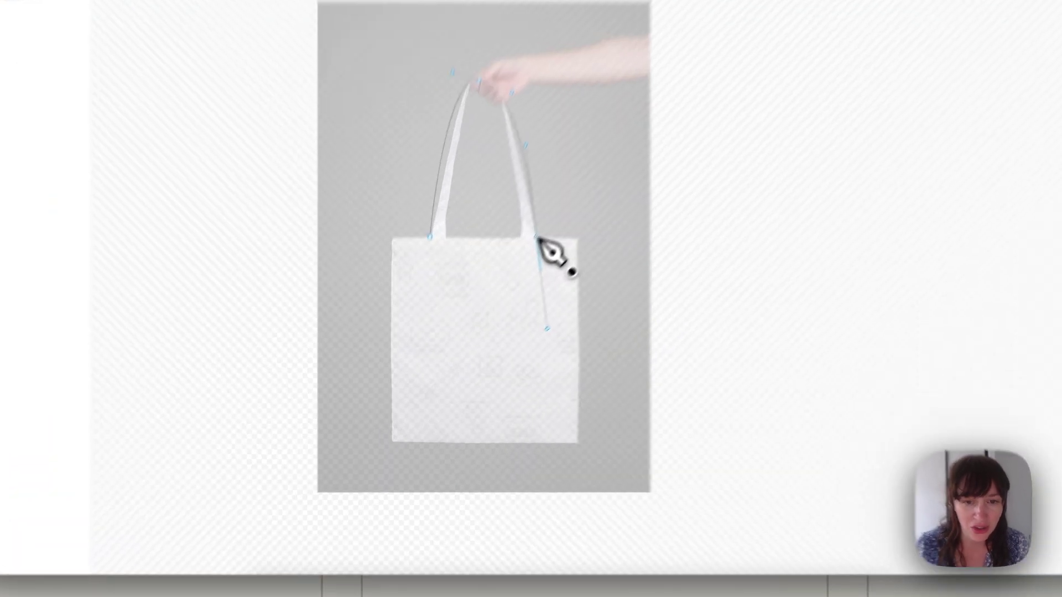
{"action": "left_click", "coordinate": [489, 305]}
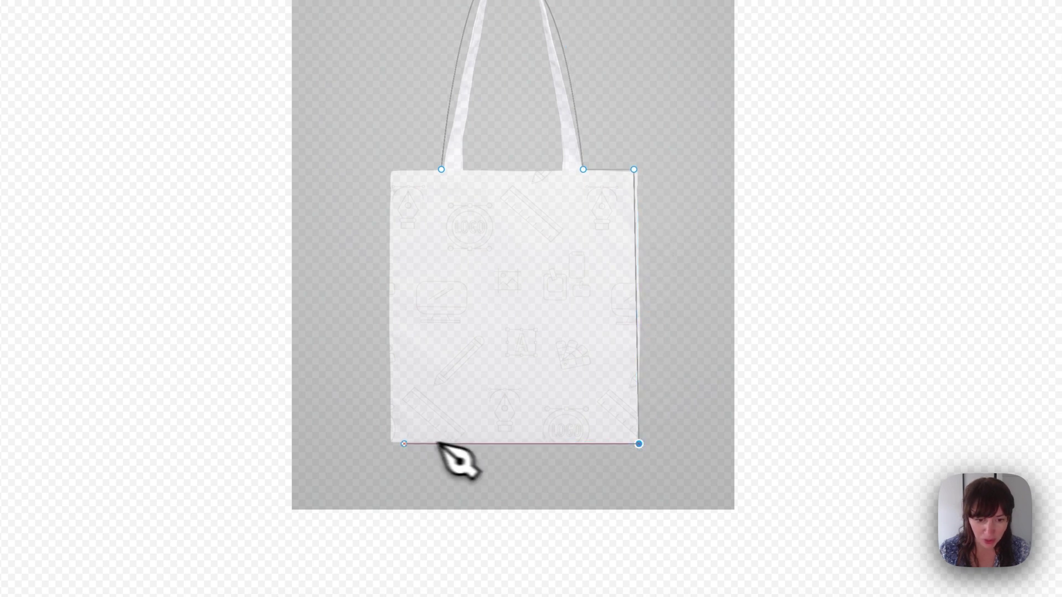
{"action": "left_click", "coordinate": [393, 444]}
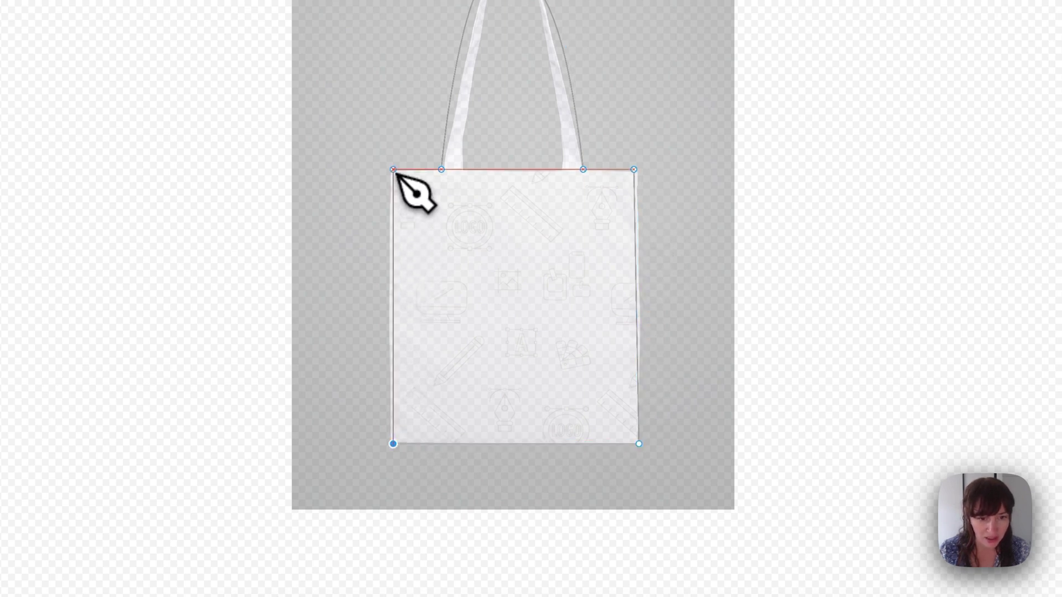
{"action": "left_click", "coordinate": [392, 169]}
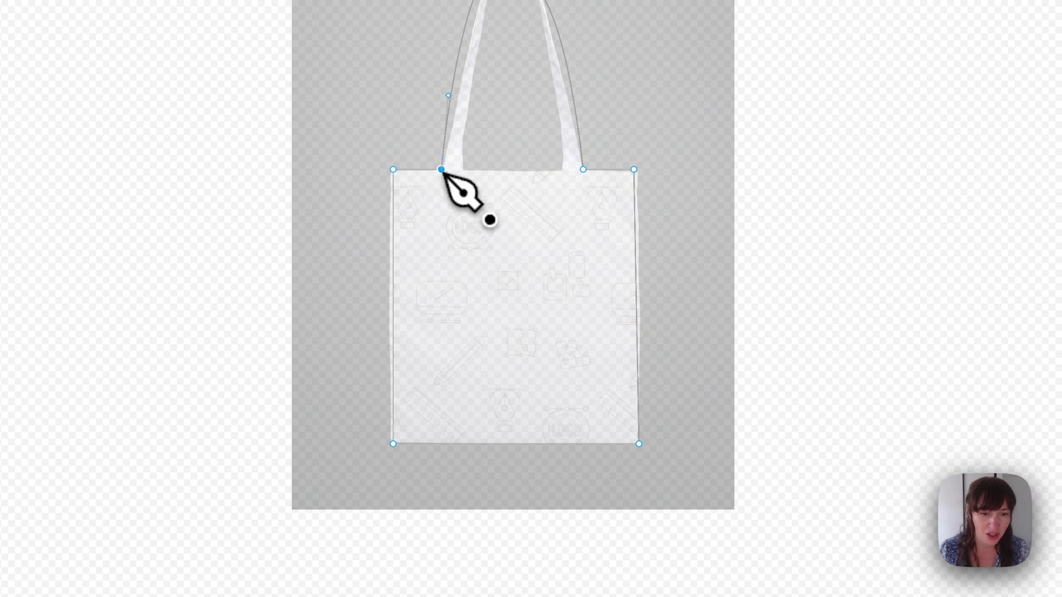
{"action": "left_click_drag", "start_coordinate": [462, 209], "coordinate": [460, 175]}
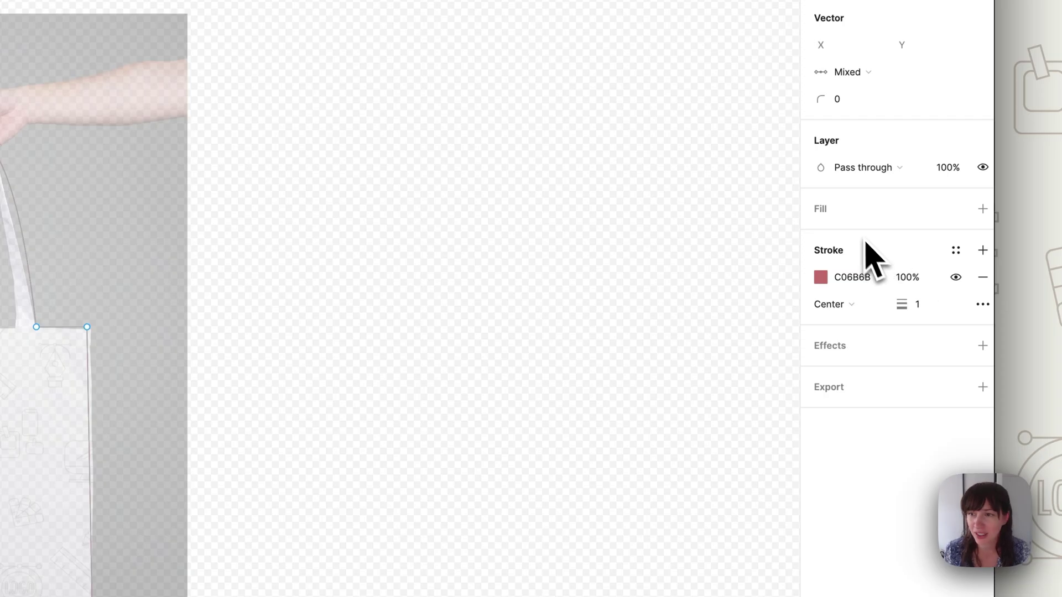
Step: Give Vector 1 a D9D9D9 fill with no stroke, and delete the reference photo
{"action": "left_click", "coordinate": [855, 221]}
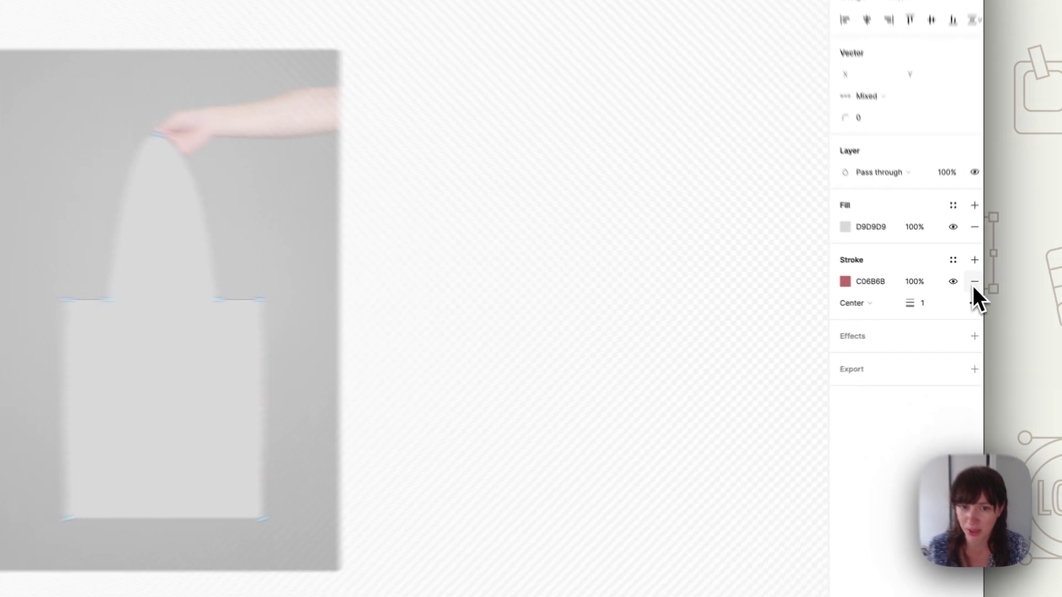
{"action": "left_click", "coordinate": [962, 293]}
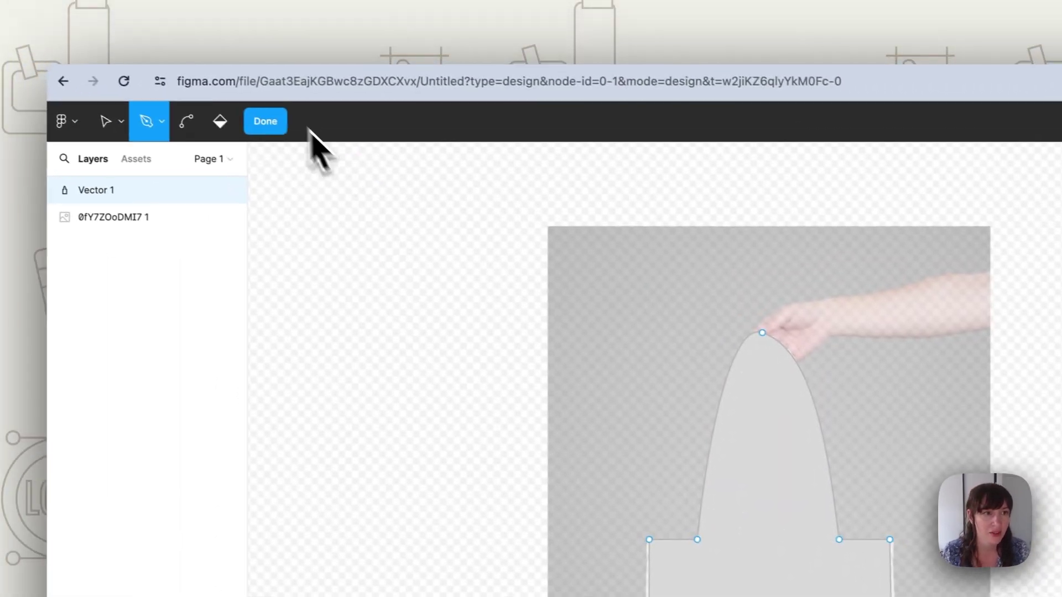
{"action": "left_click", "coordinate": [609, 264]}
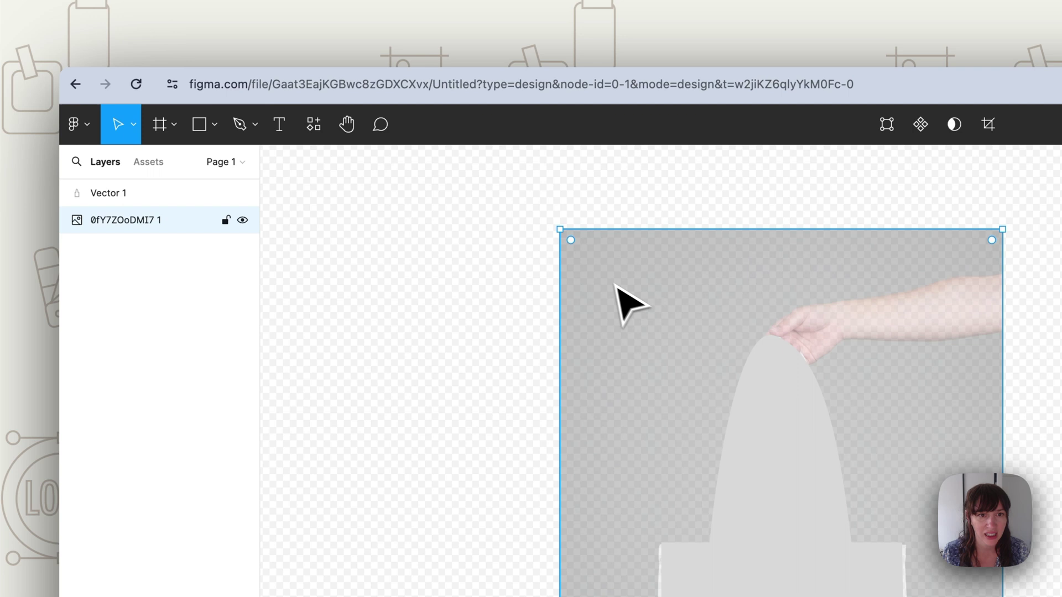
{"action": "key", "text": "Delete"}
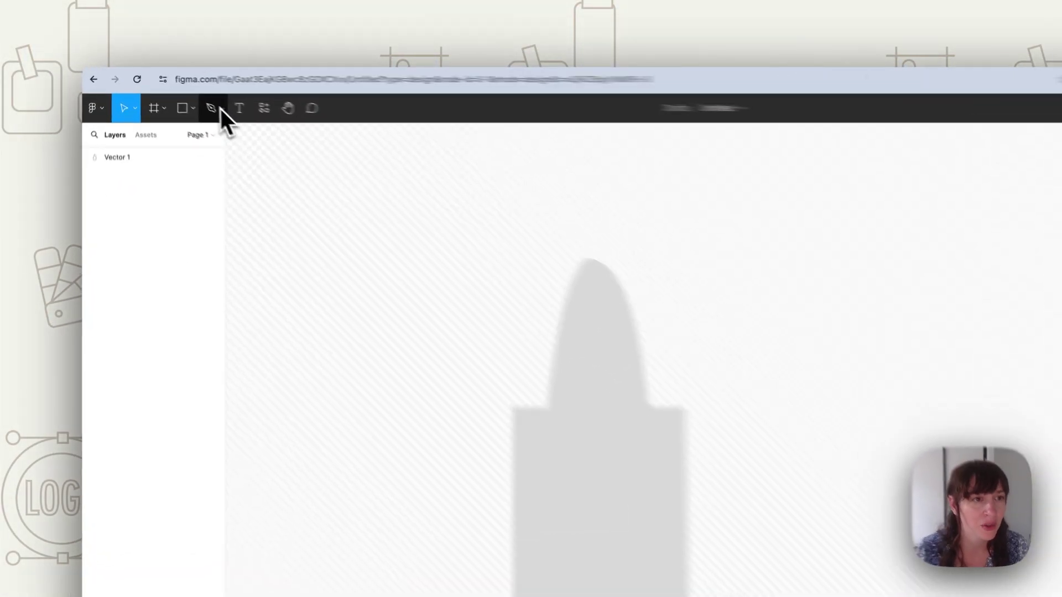
Step: Pen a closed curved arch, Vector 2 (122.25 × 224.04), inside the bag's handle
{"action": "left_click", "coordinate": [183, 96]}
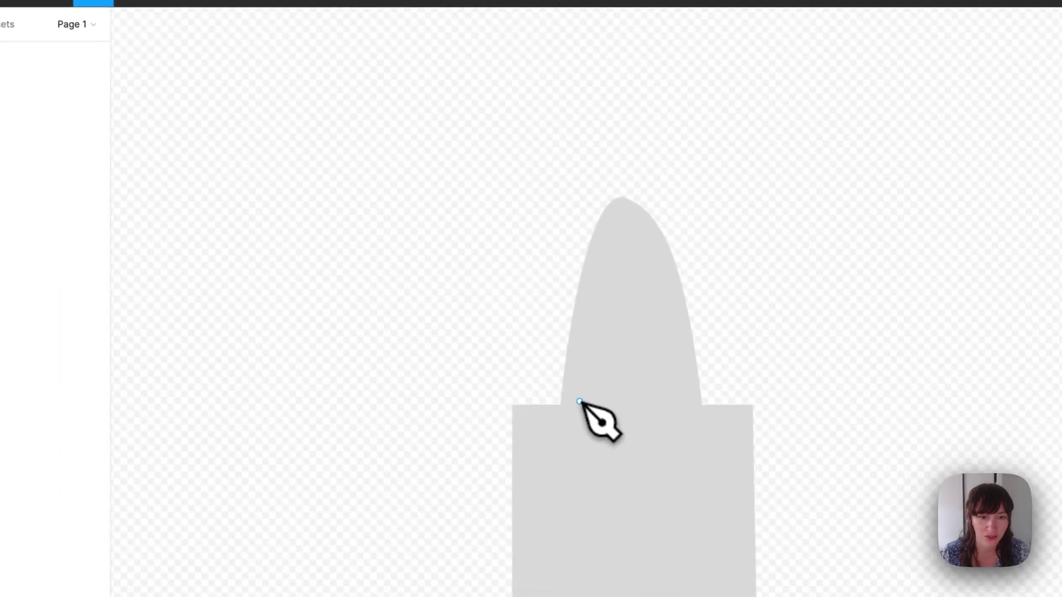
{"action": "left_click", "coordinate": [719, 526]}
{"action": "left_click_drag", "start_coordinate": [619, 210], "coordinate": [652, 216]}
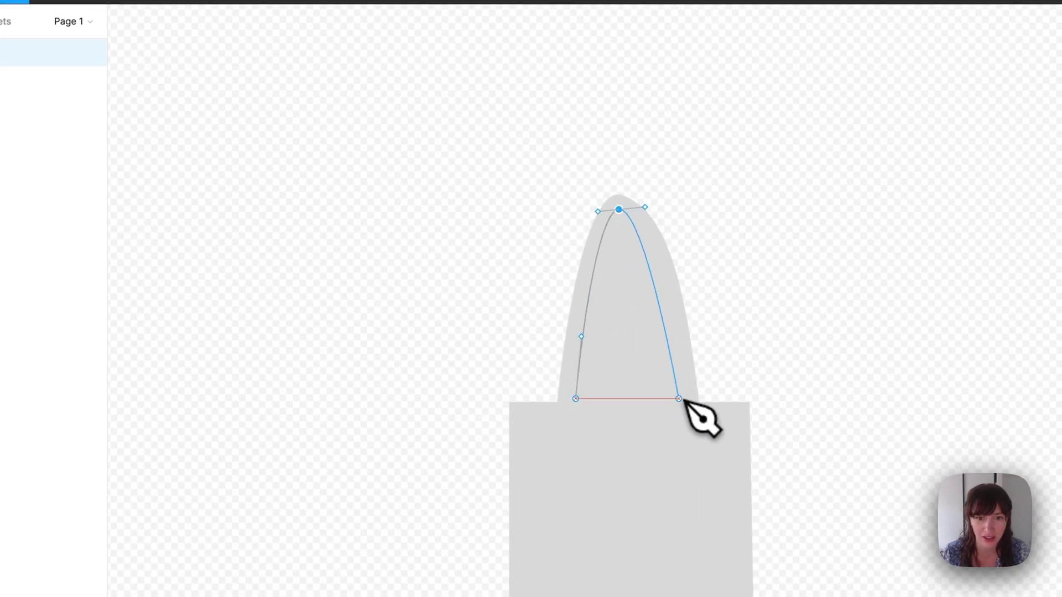
{"action": "left_click_drag", "start_coordinate": [683, 414], "coordinate": [675, 451]}
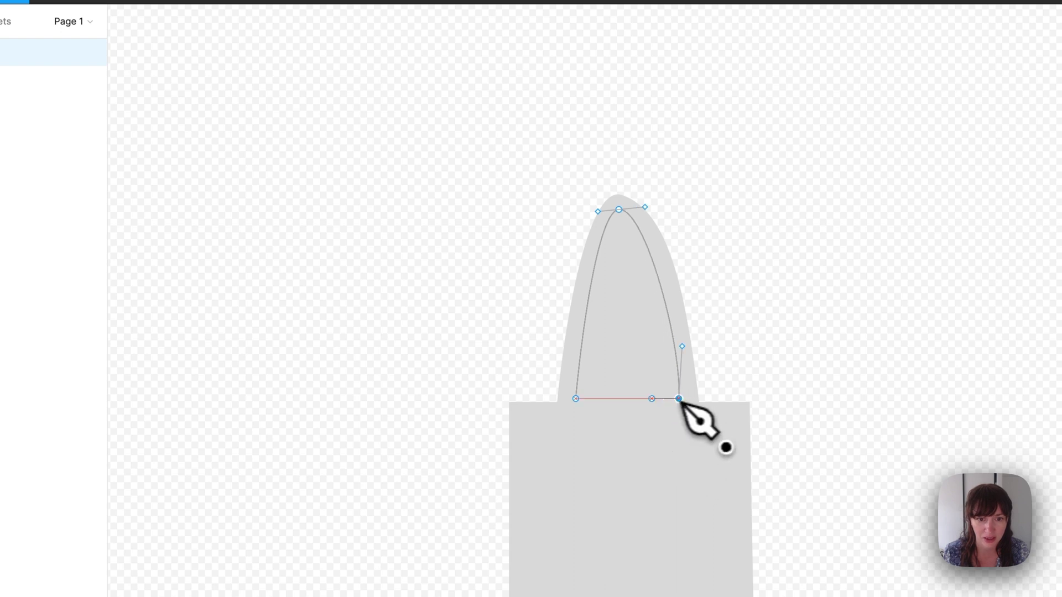
{"action": "left_click", "coordinate": [576, 399]}
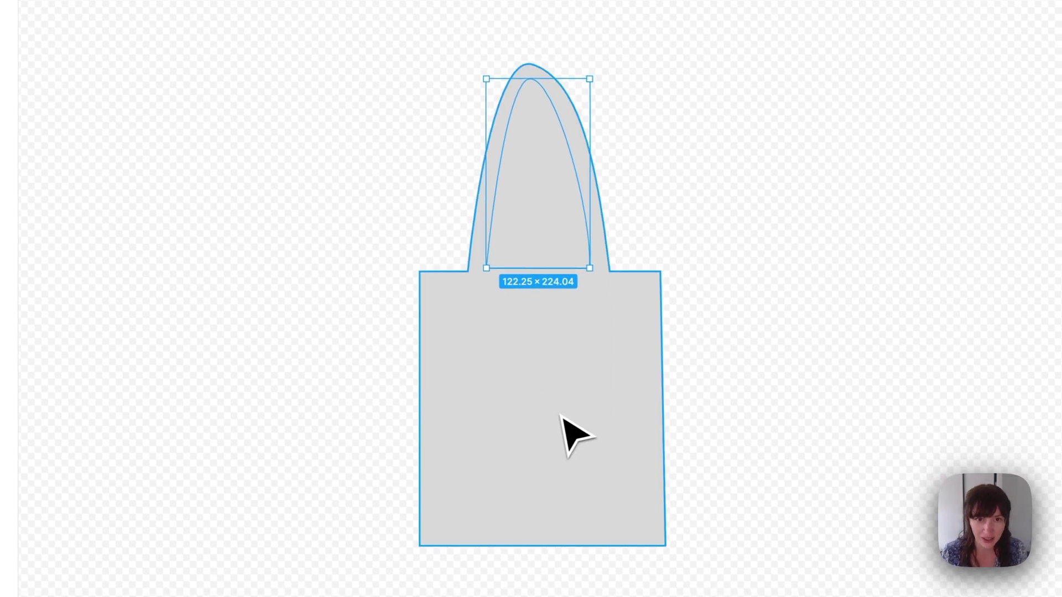
Step: Select the bag and arch together and apply Subtract selection, producing one Subtract layer
{"action": "left_click", "coordinate": [569, 442]}
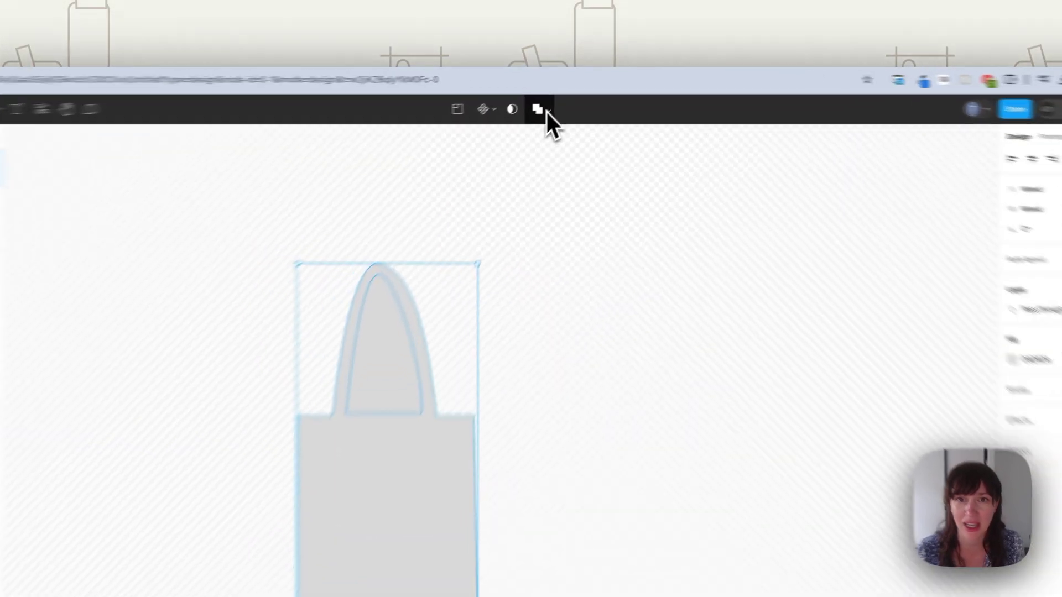
{"action": "left_click", "coordinate": [562, 98]}
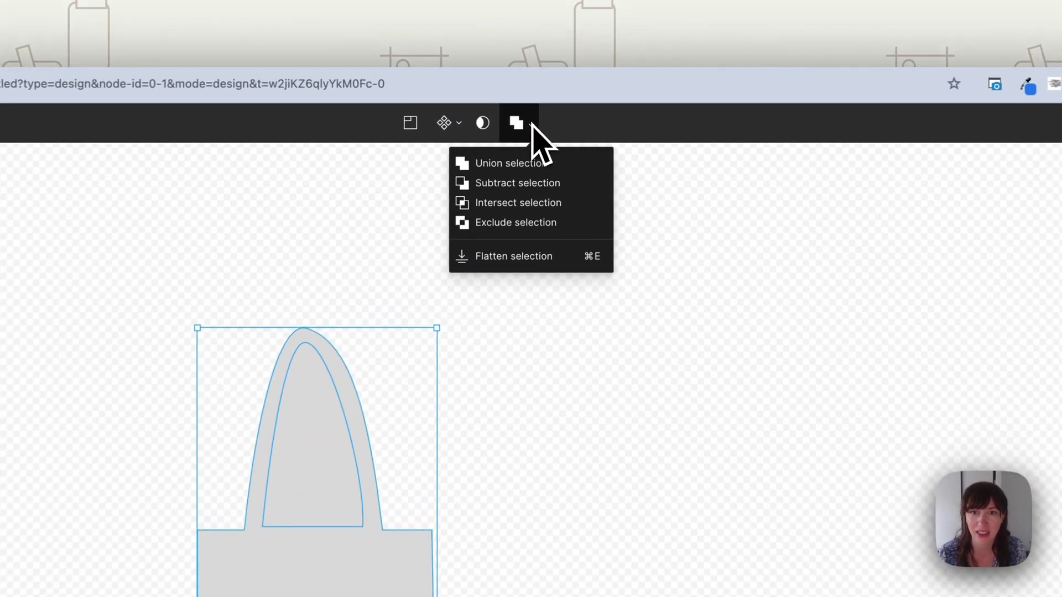
{"action": "left_click", "coordinate": [528, 192]}
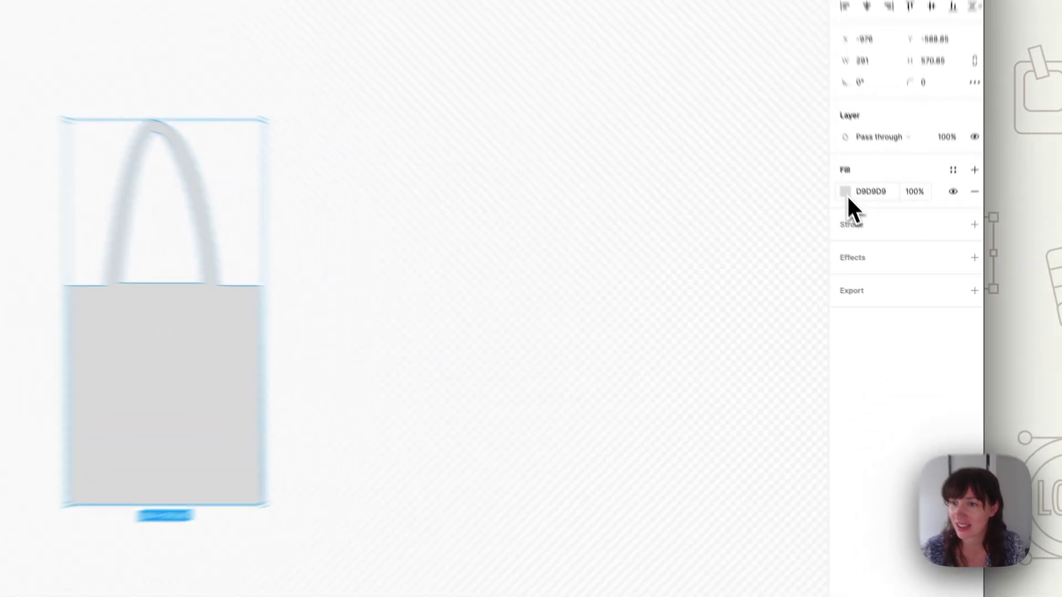
Step: Switch the bag's fill to an image using Resized_20240117_101754.JPEG from Downloads
{"action": "left_click", "coordinate": [881, 246]}
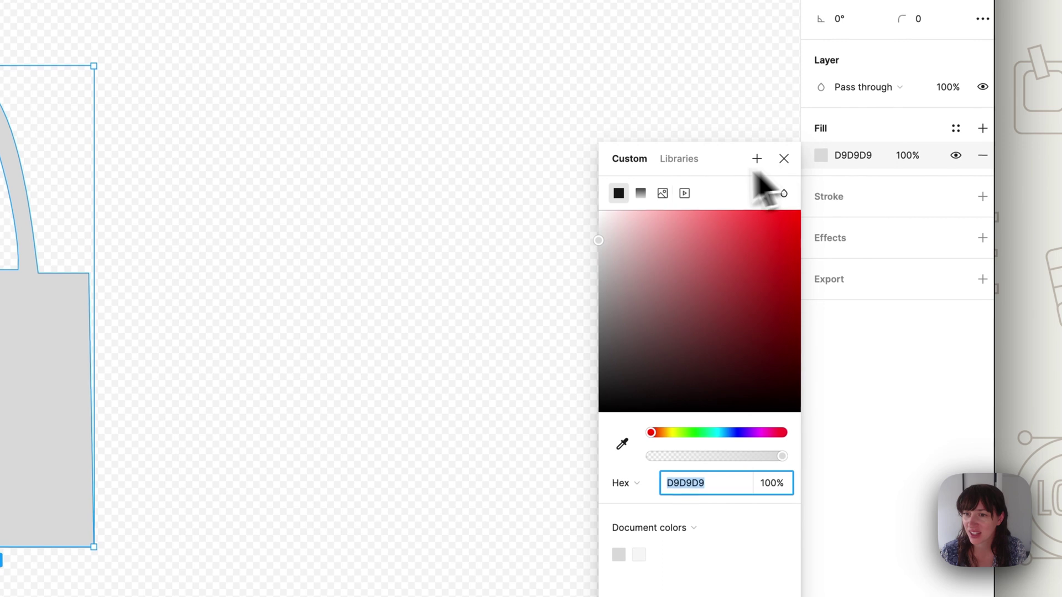
{"action": "left_click", "coordinate": [662, 196]}
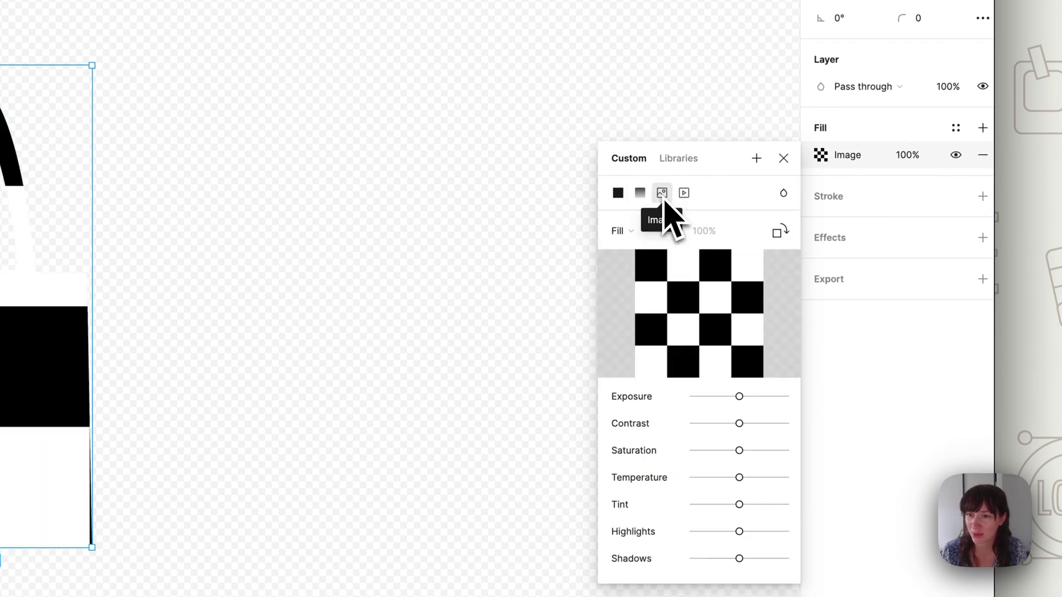
{"action": "left_click", "coordinate": [698, 313]}
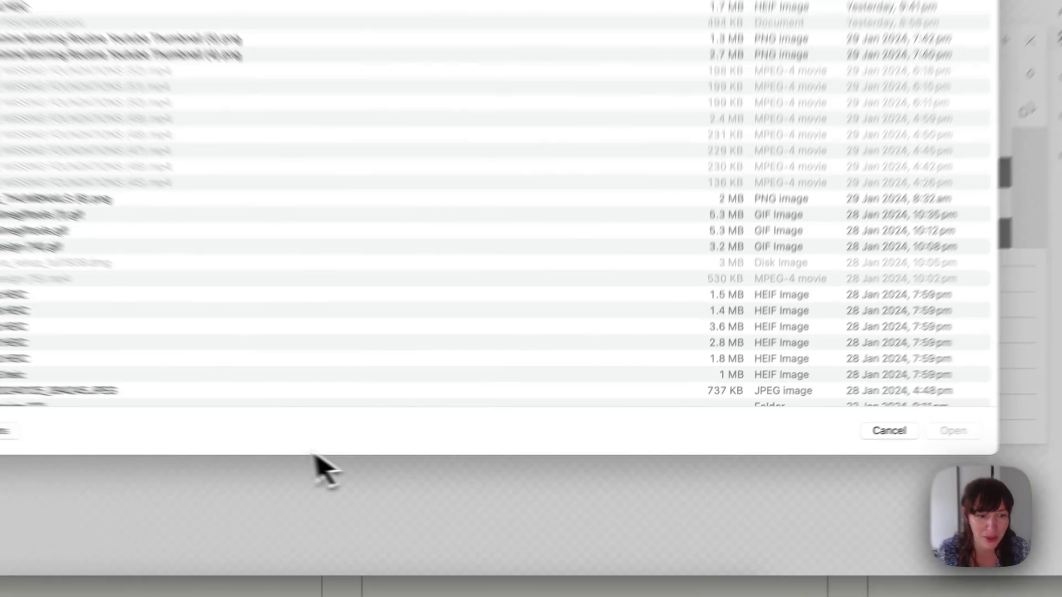
{"action": "scroll", "coordinate": [11, 454], "scroll_direction": "down", "scroll_amount": 10}
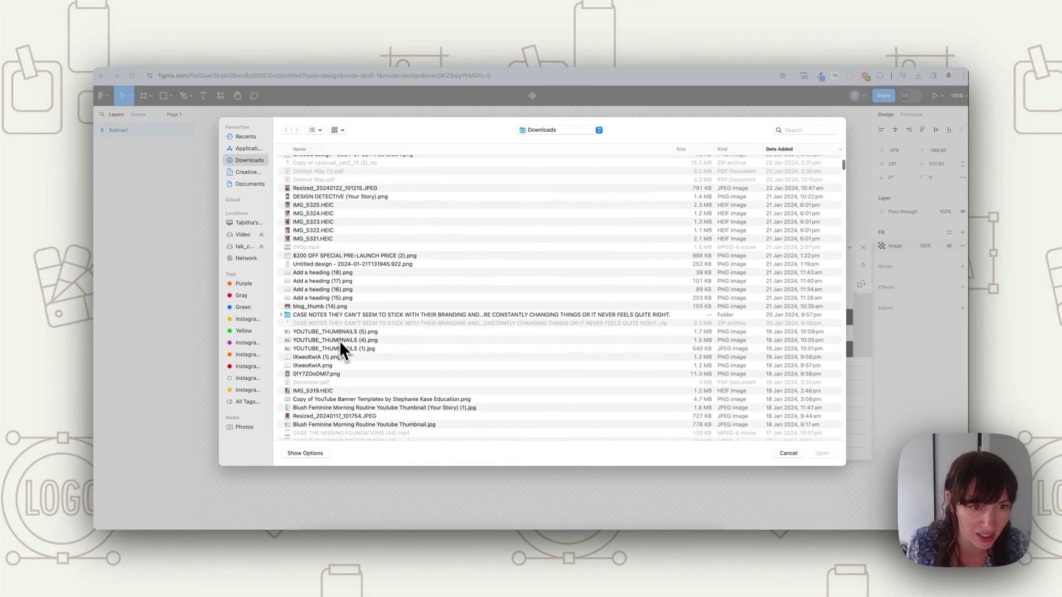
{"action": "scroll", "coordinate": [384, 336], "scroll_direction": "down", "scroll_amount": 5}
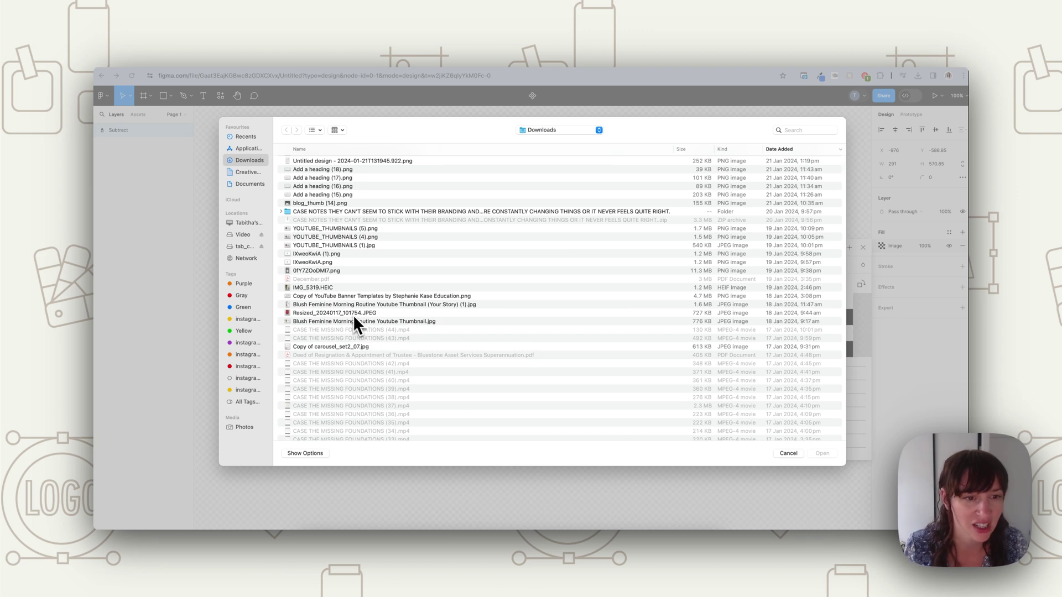
{"action": "left_click", "coordinate": [318, 311]}
{"action": "left_click", "coordinate": [823, 453]}
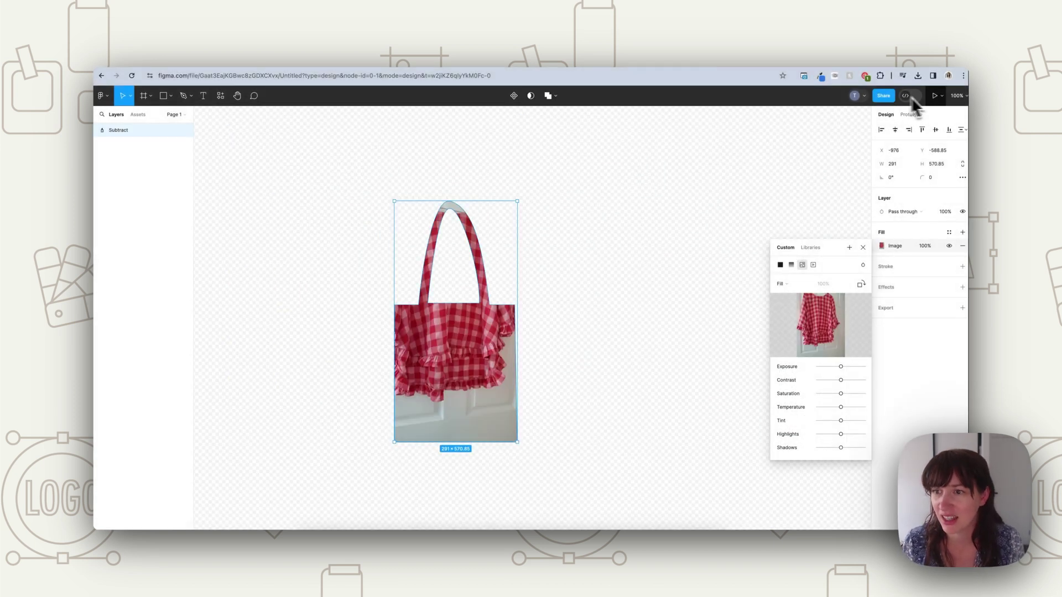
Step: Close the image fill settings and reselect the gingham-filled bag shape
{"action": "left_click", "coordinate": [632, 316]}
{"action": "left_click", "coordinate": [436, 375]}
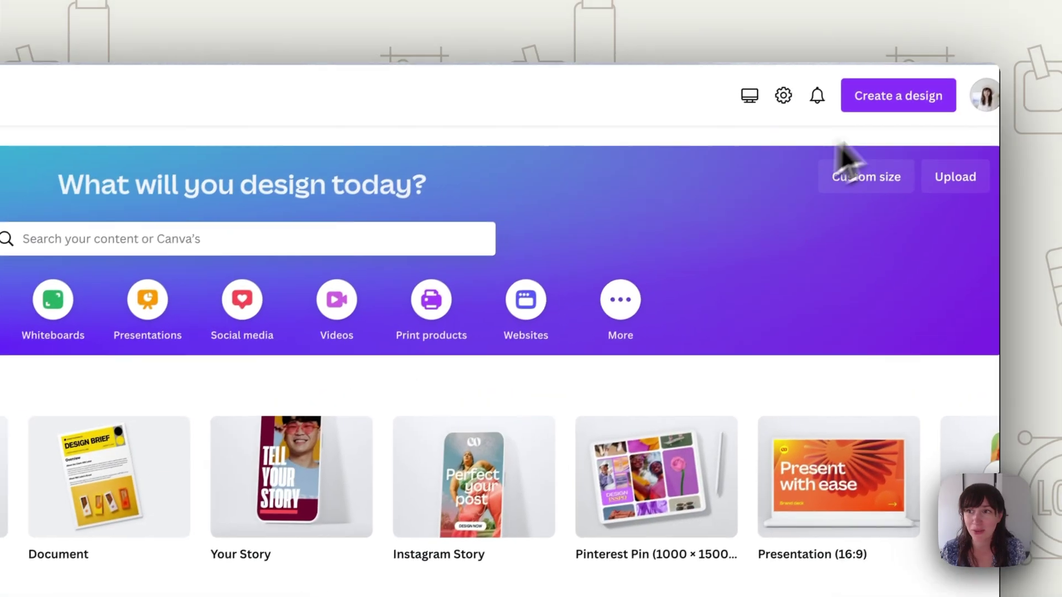
Step: On Canva's home page, bring up the Create a design options
{"action": "left_click", "coordinate": [930, 108]}
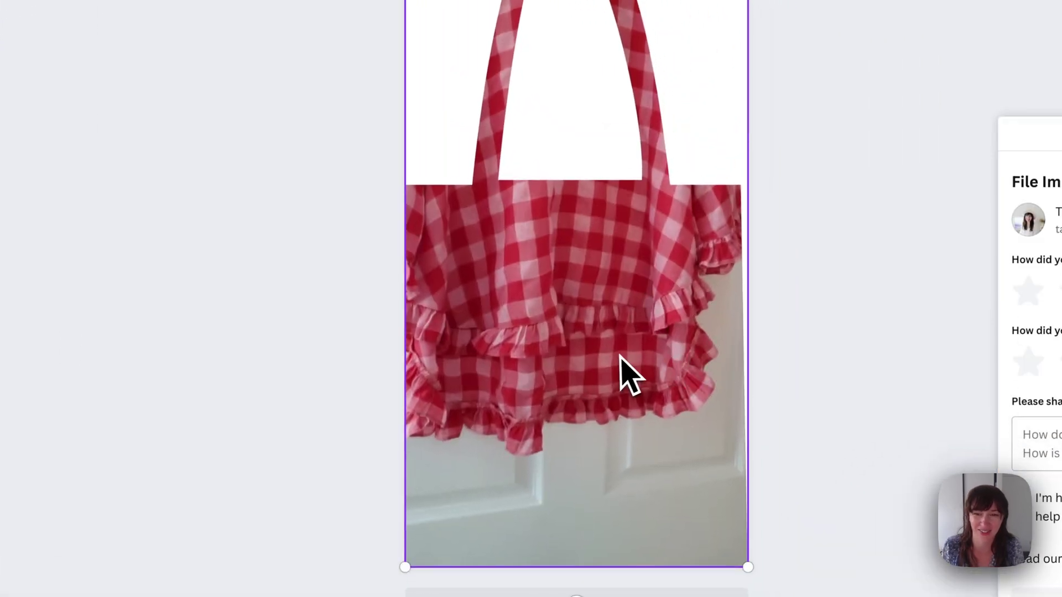
Step: Fill the imported bag frame with a beach photo of a woman in a white dress from Elements
{"action": "left_click", "coordinate": [622, 372]}
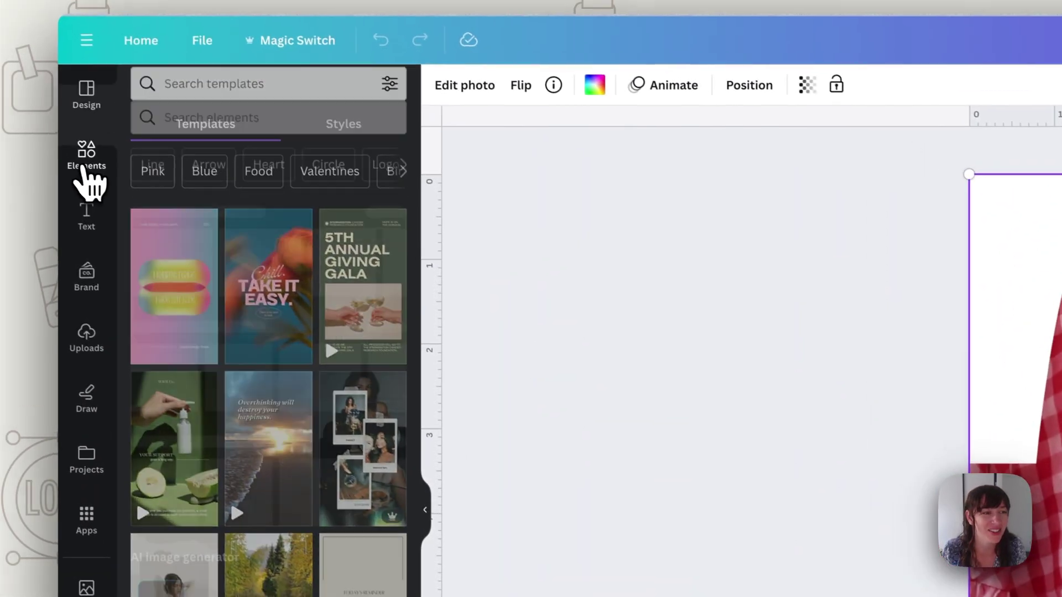
{"action": "left_click", "coordinate": [85, 169]}
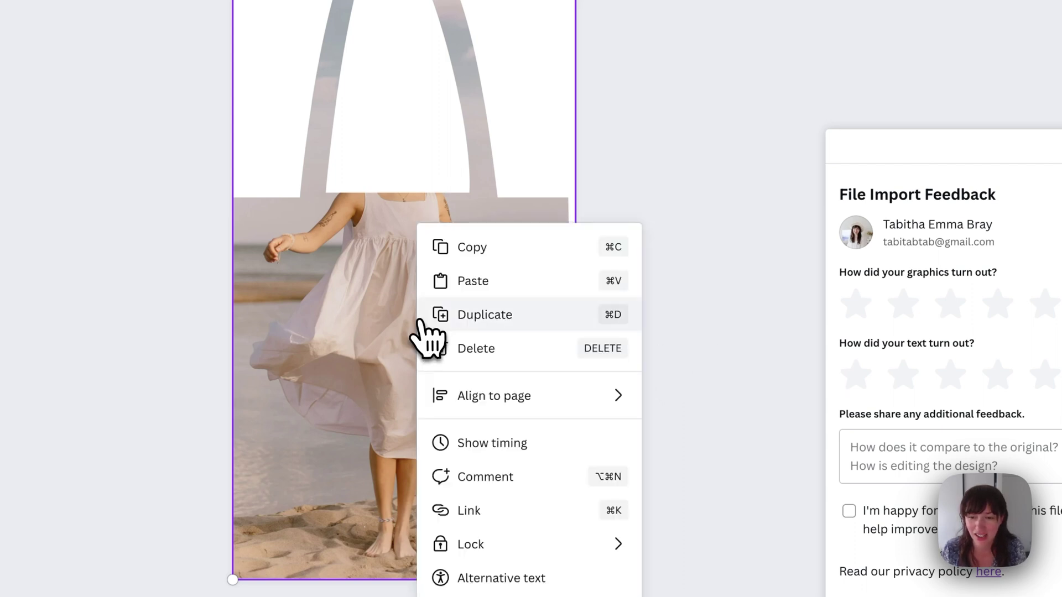
{"action": "left_click", "coordinate": [459, 250]}
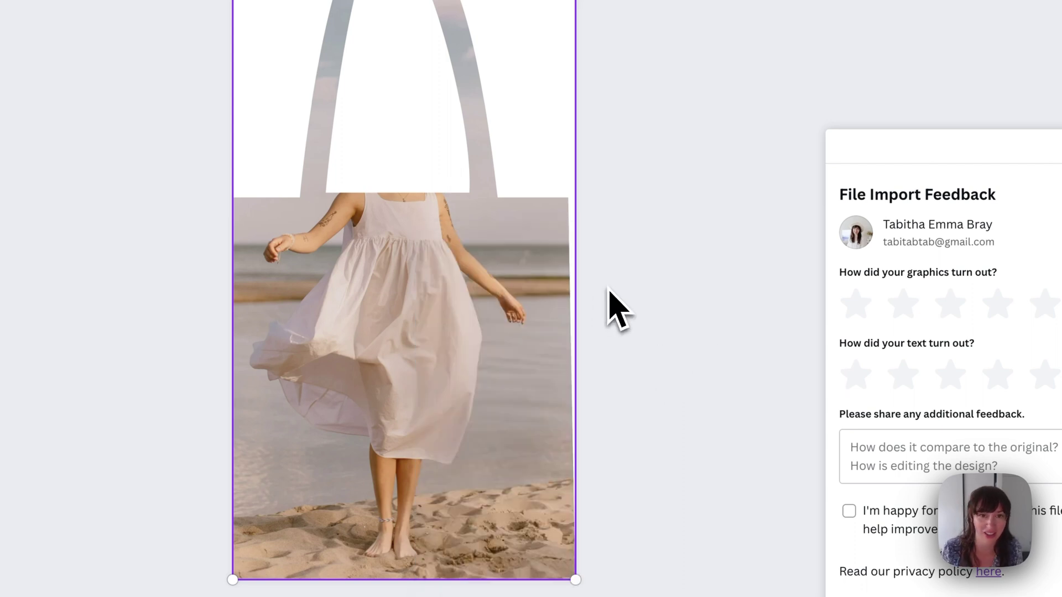